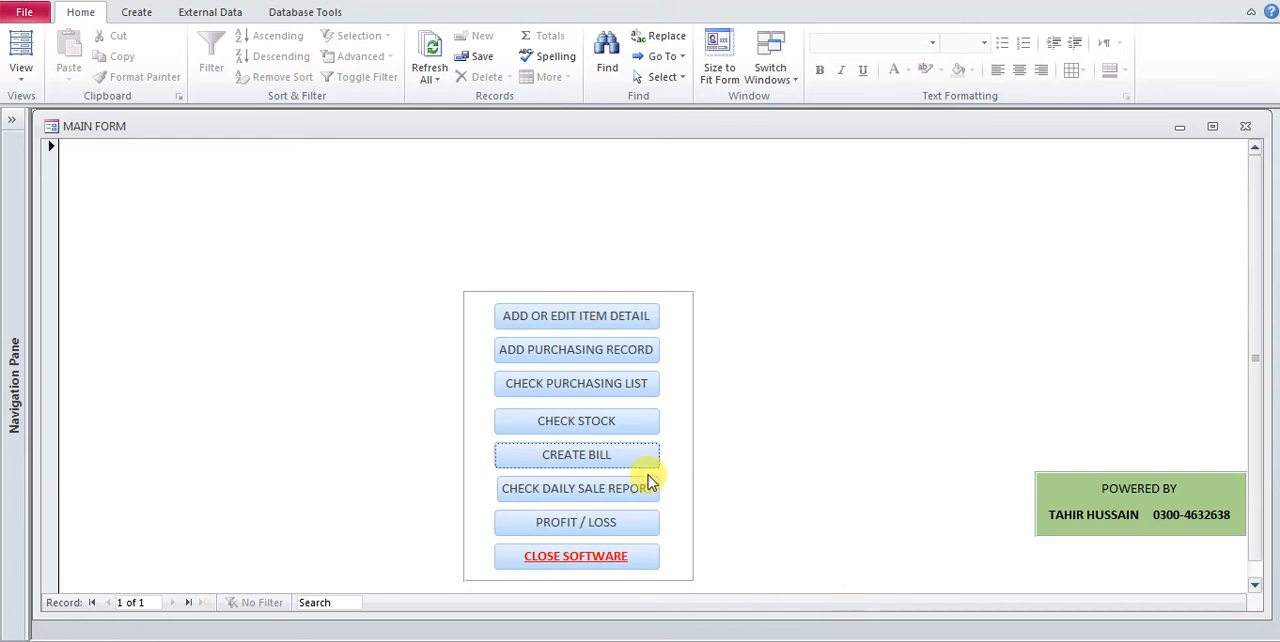
Review the stock details from the main form, close them, and open the stock query in Design view
left_click(603, 428)
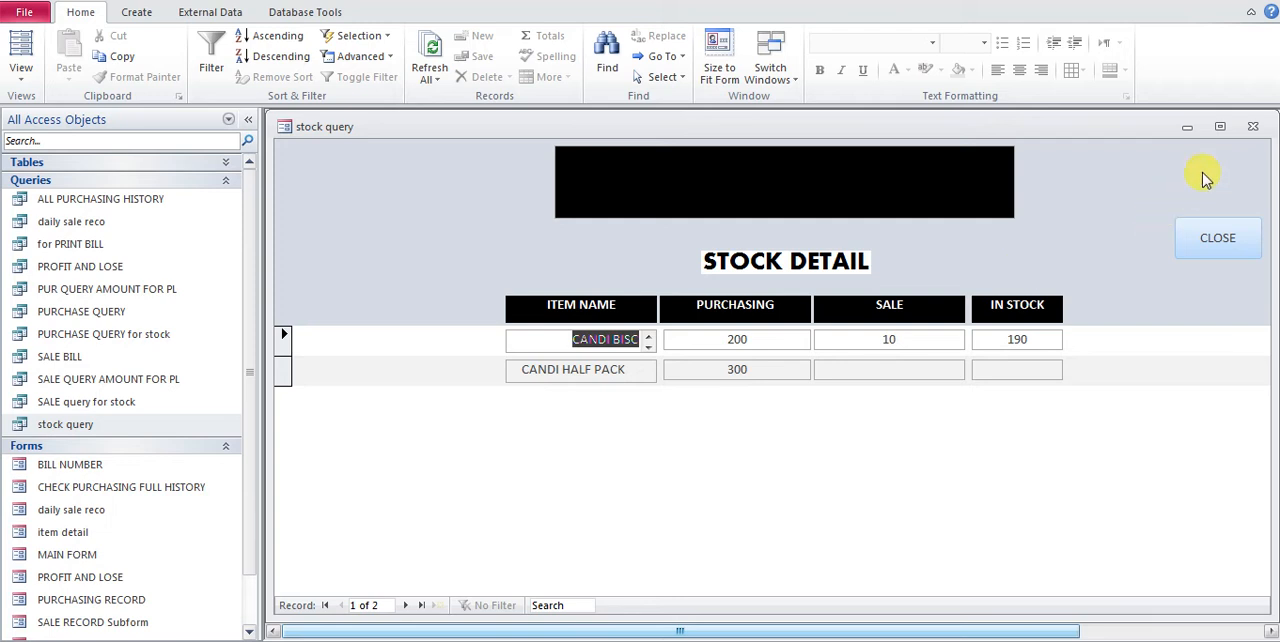
left_click(1252, 127)
right_click(80, 424)
left_click(182, 192)
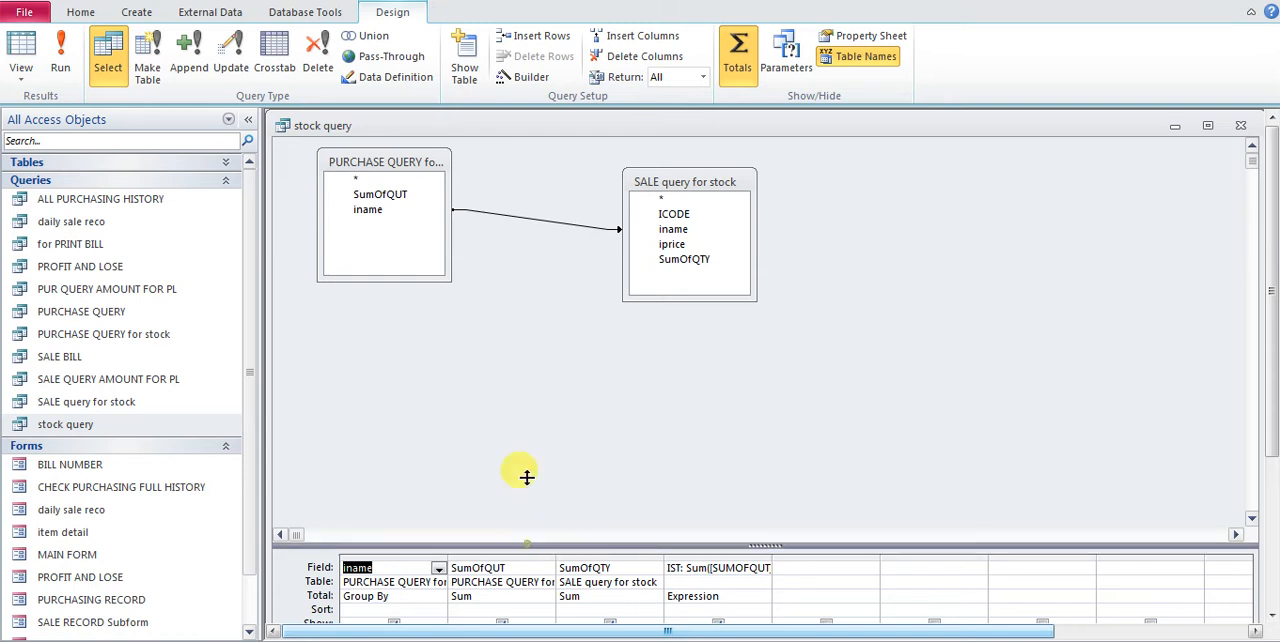
Enlarge the design grid, widen the SumOfQTY column, and change its field expression to NZ([SumOfQTY],0)
left_click_drag(524, 533, 526, 418)
left_click_drag(663, 430, 852, 430)
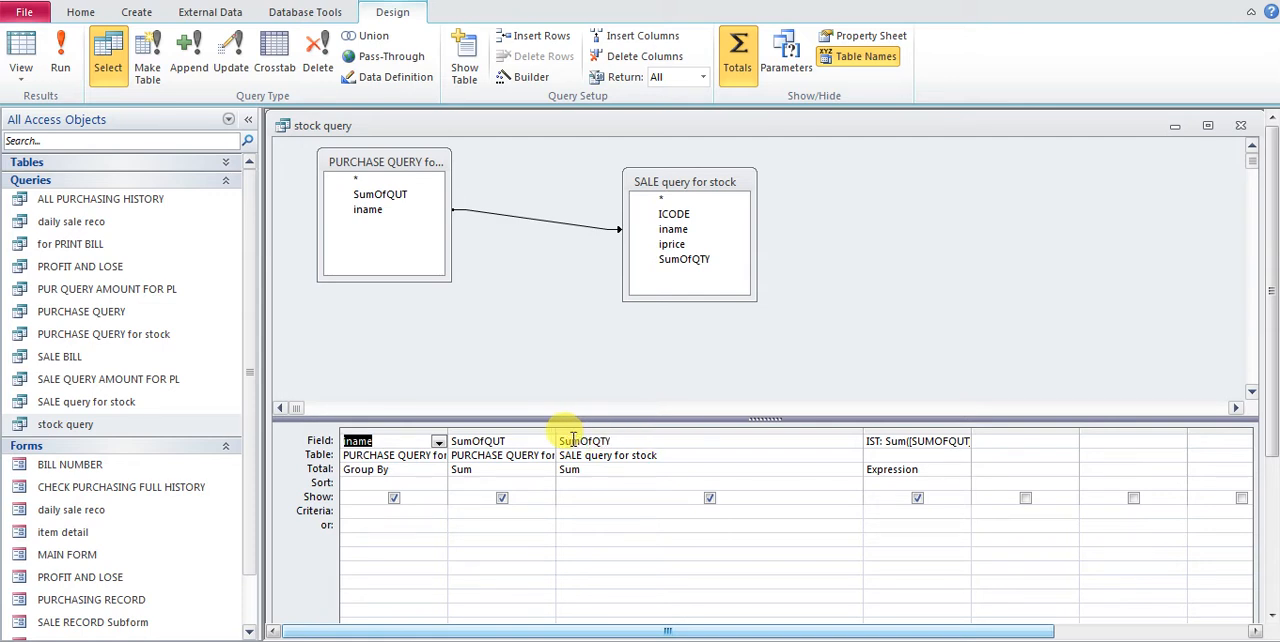
left_click(684, 262)
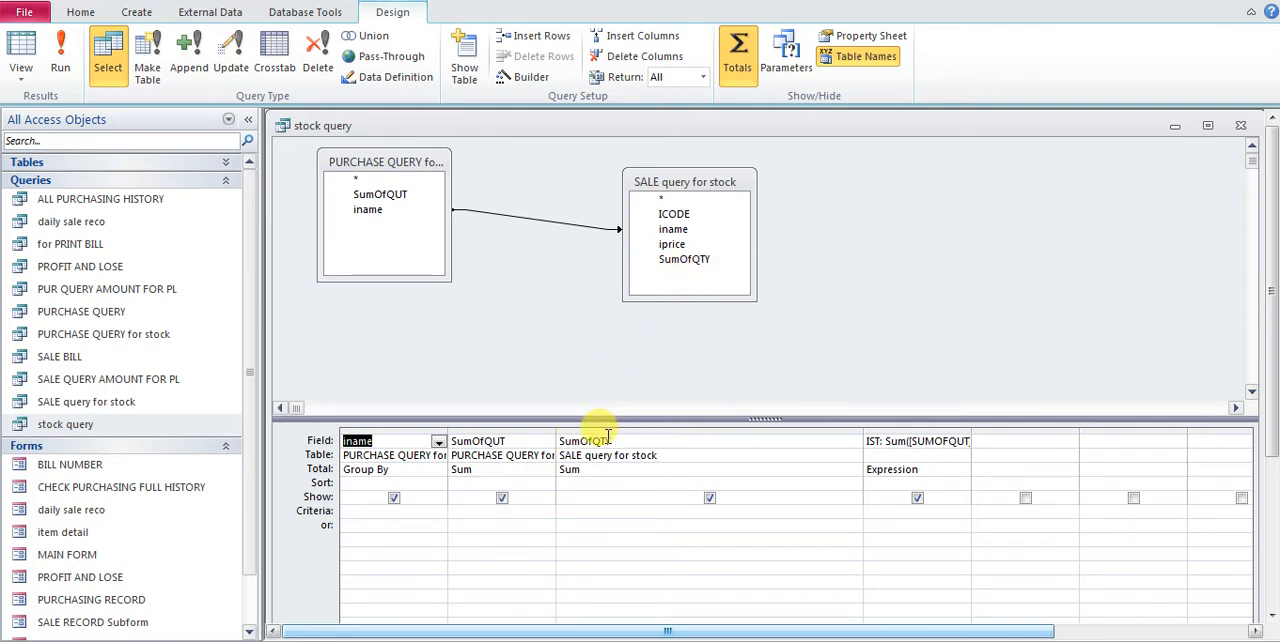
left_click(565, 441)
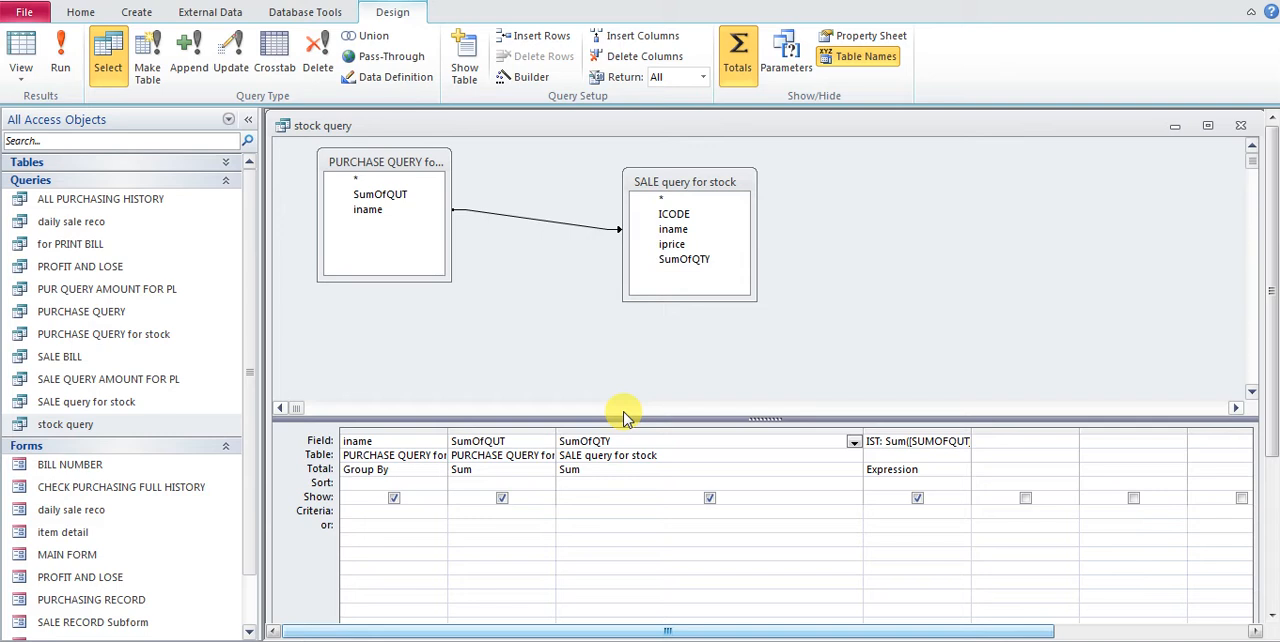
type("NZ")
type("([")
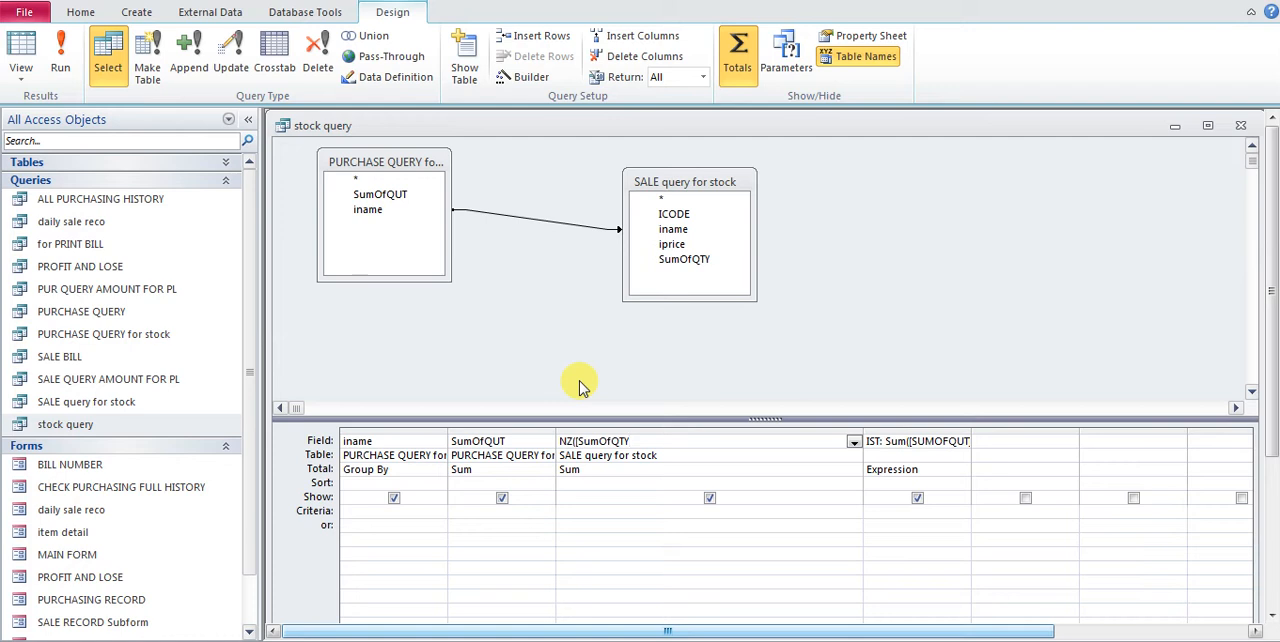
type("],")
type("0)")
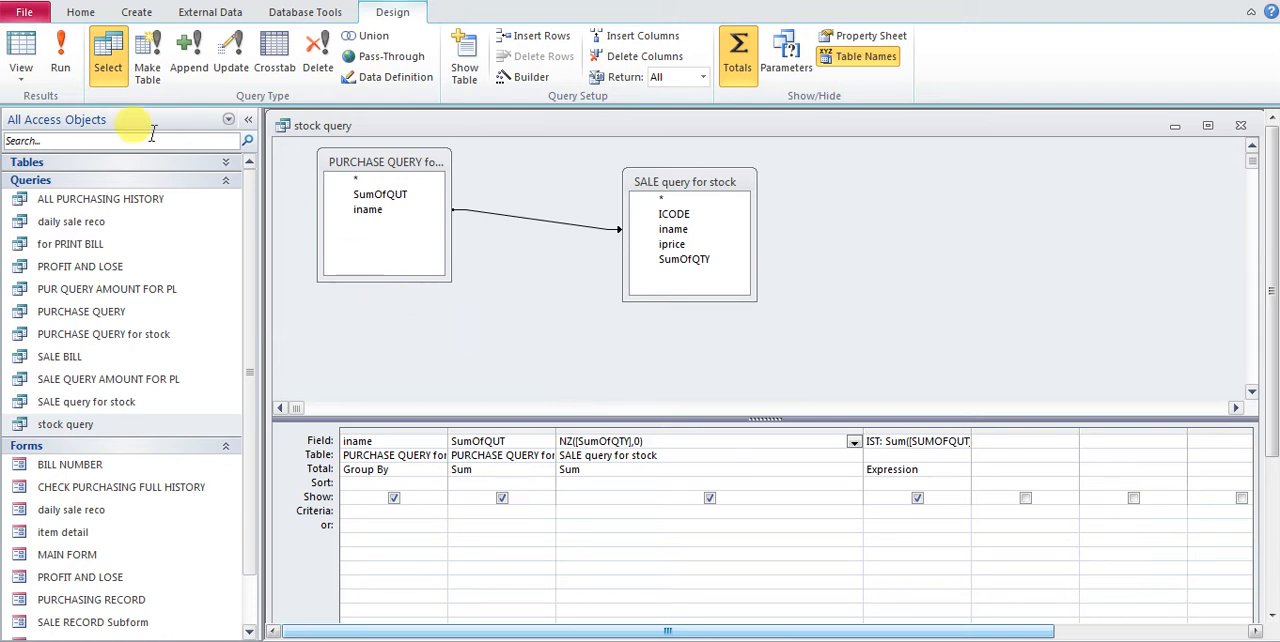
Run the stock query and close it with its design changes saved
left_click(62, 60)
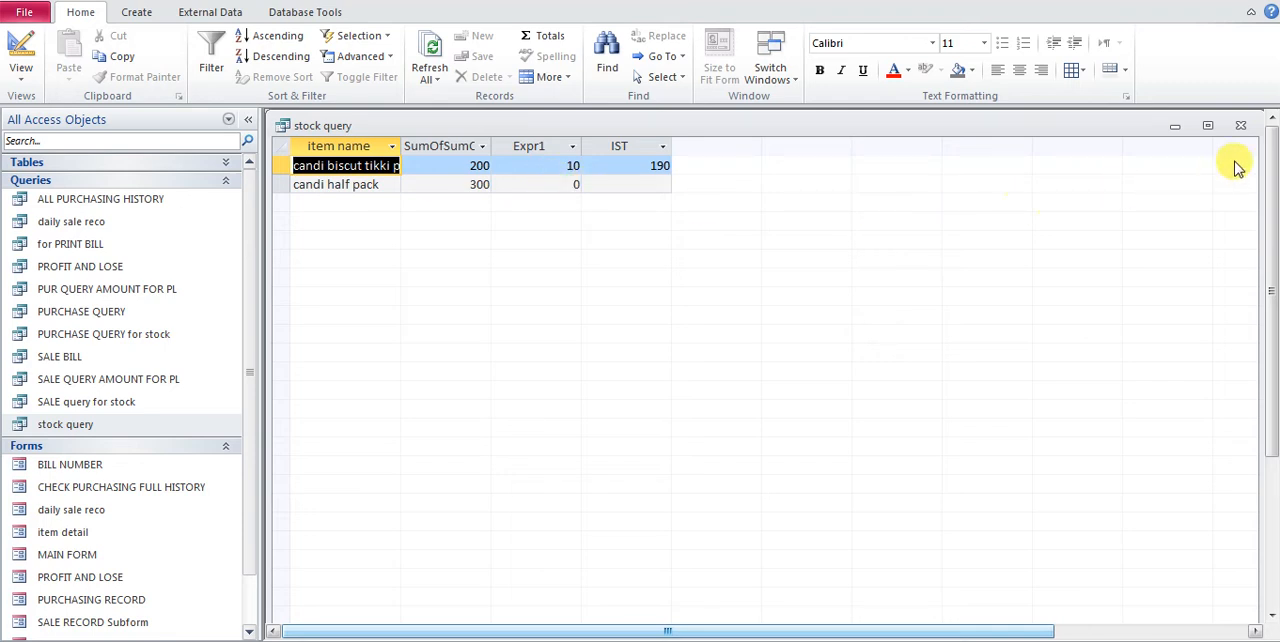
left_click(1241, 127)
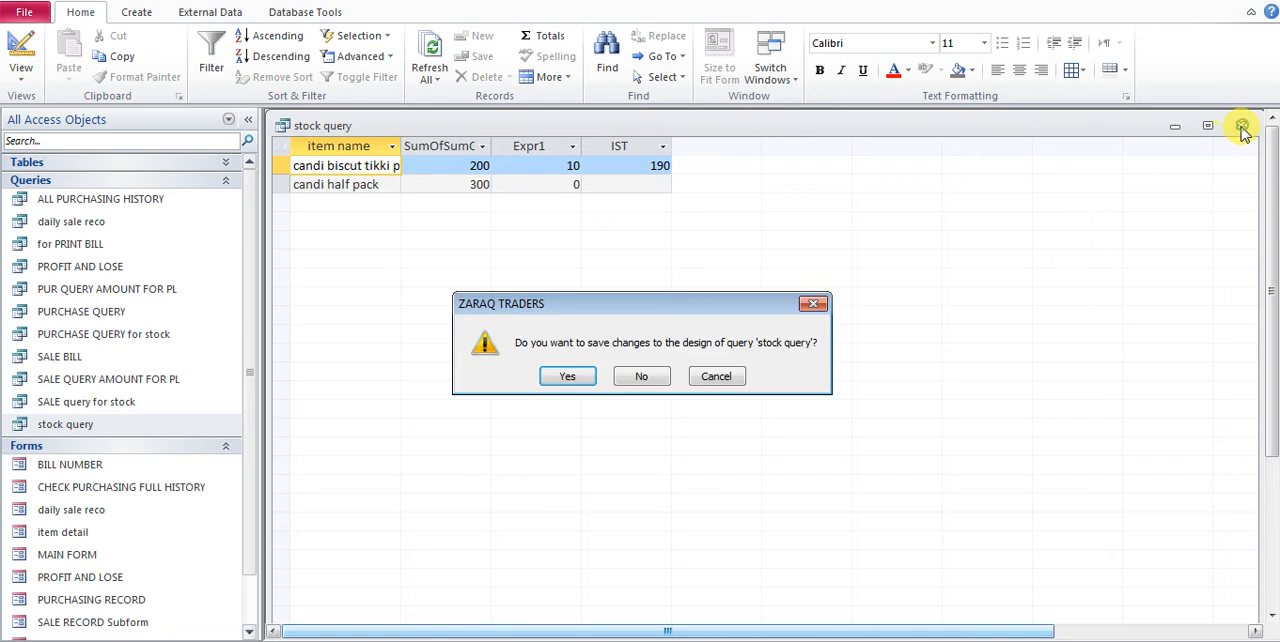
left_click(553, 384)
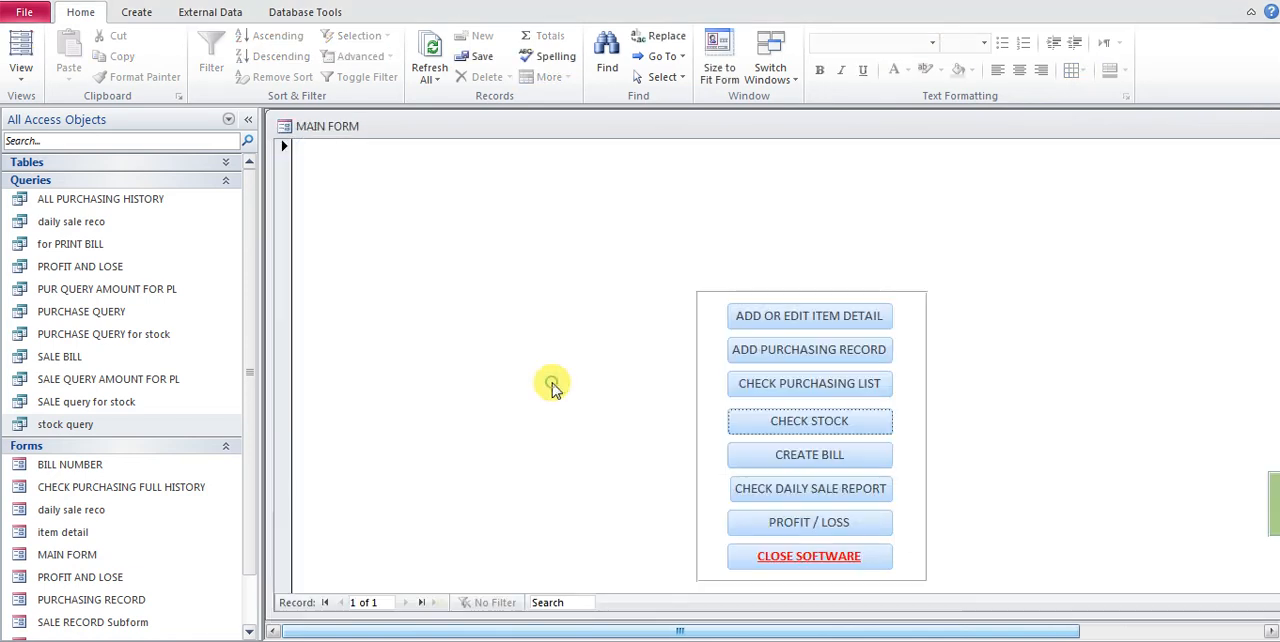
Check the SALE and IN STOCK values of CANDI HALF PACK in the stock details and close the form
left_click(795, 428)
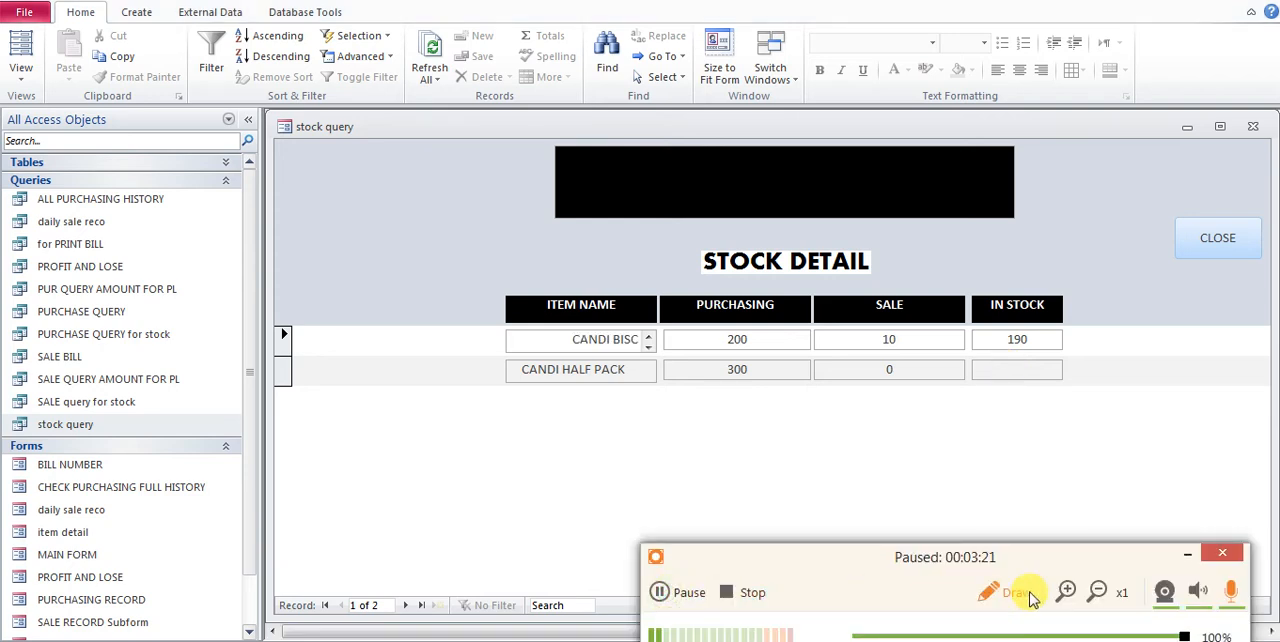
left_click(1185, 555)
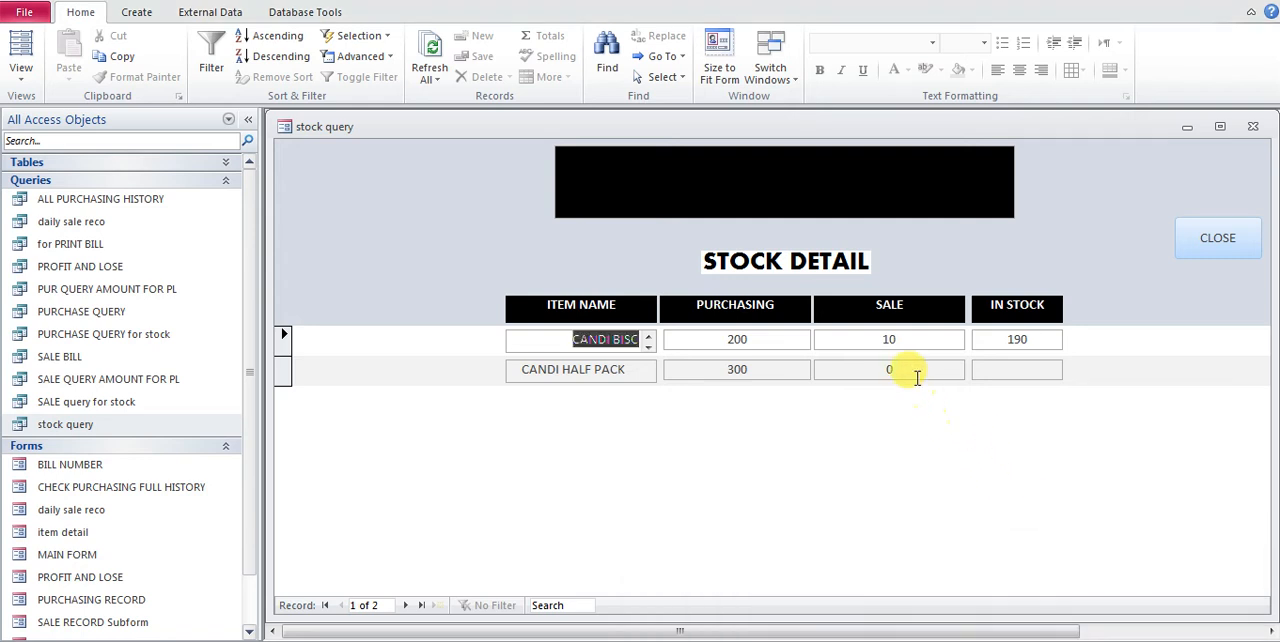
left_click(995, 375)
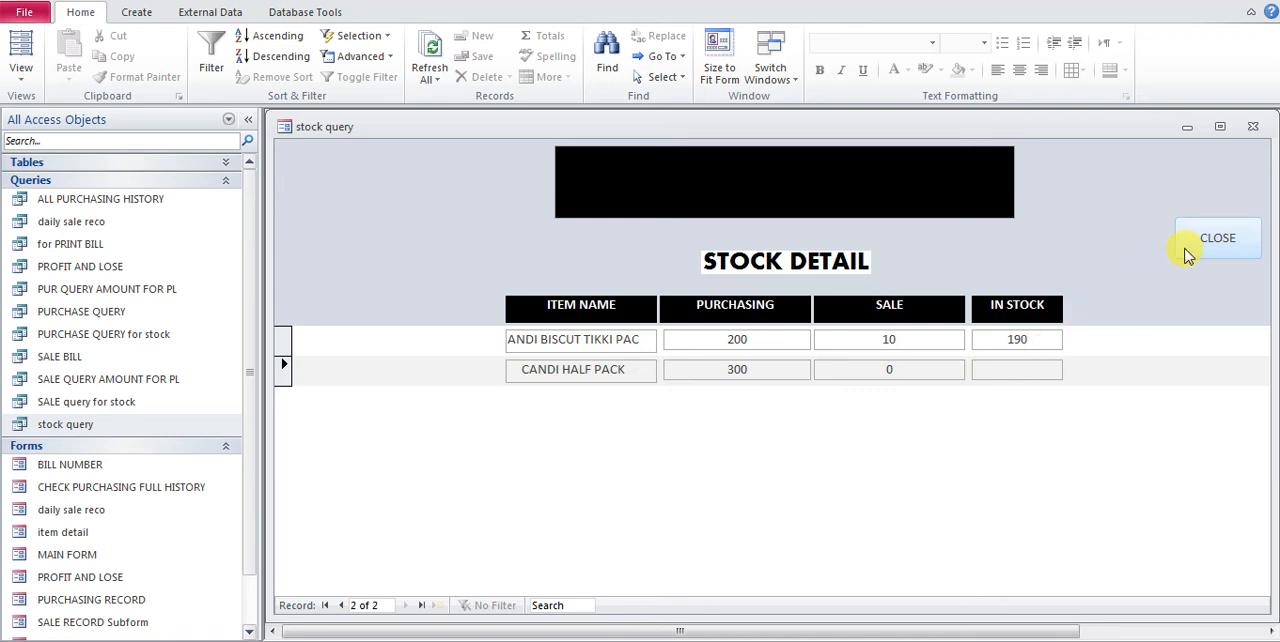
left_click(1187, 256)
Open the stock query in Design view and widen the IST and Expr1 columns to show their full expressions
left_click(88, 428)
right_click(88, 428)
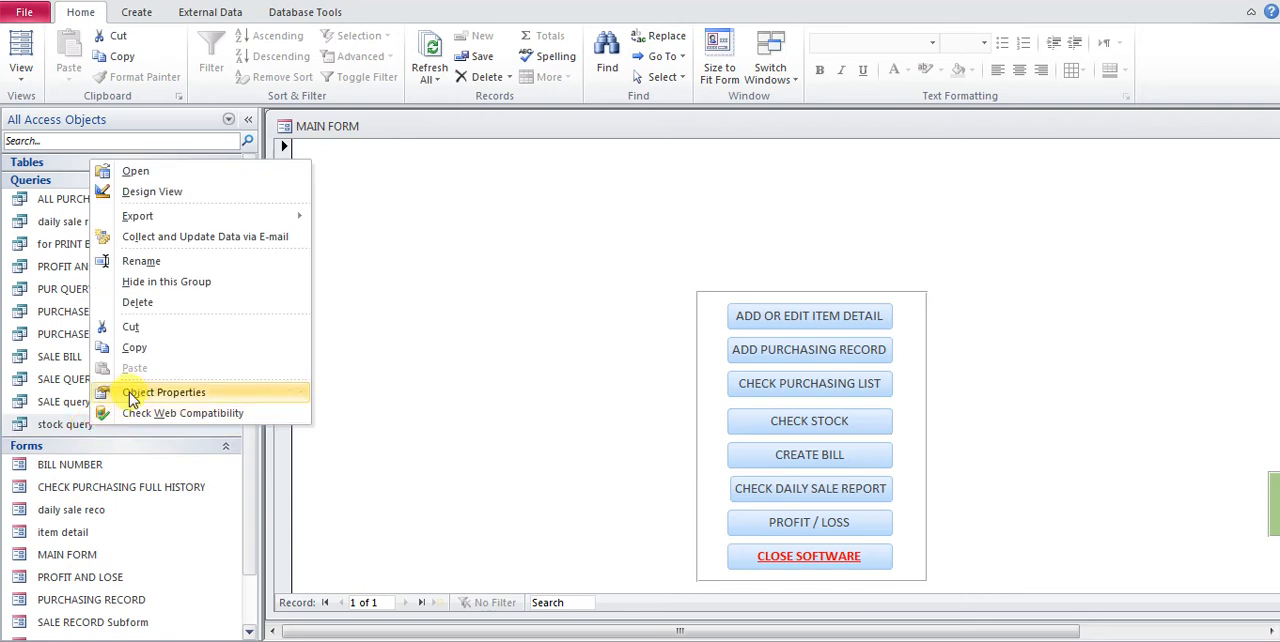
left_click(153, 195)
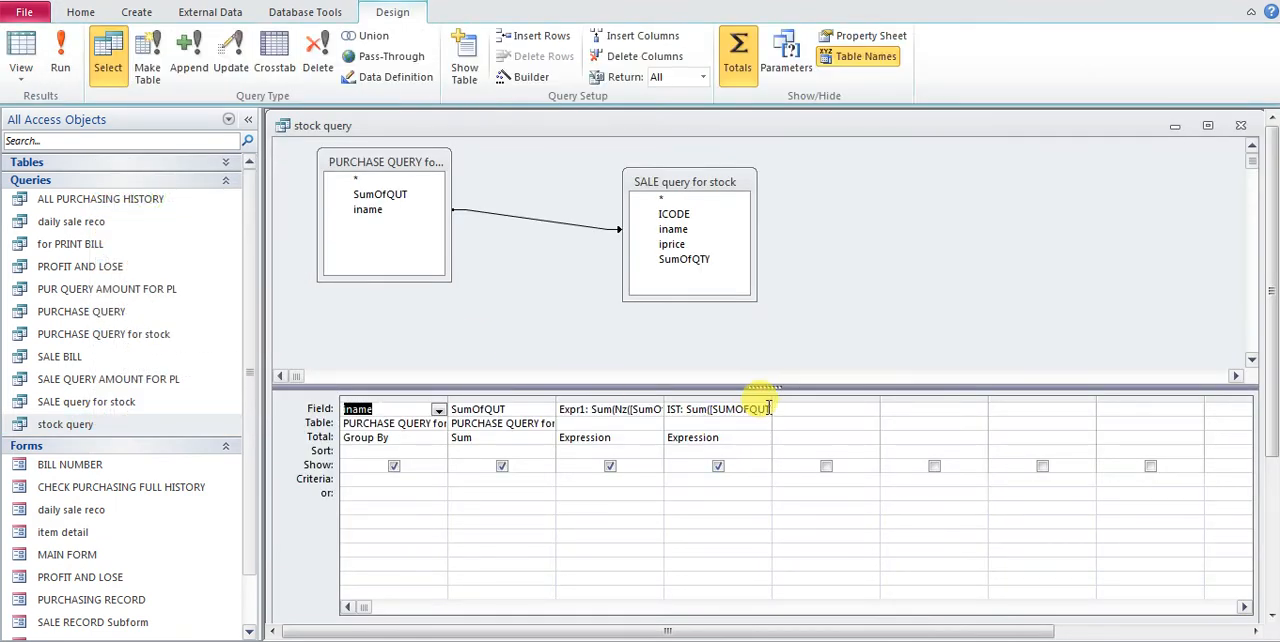
left_click_drag(769, 401, 899, 402)
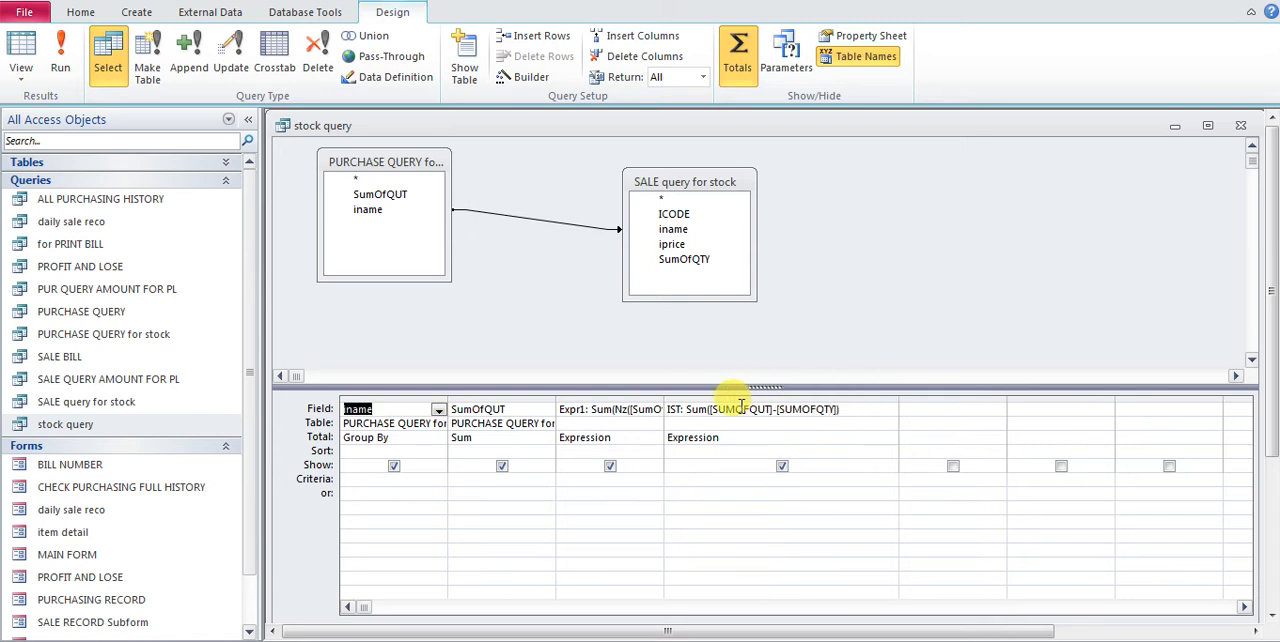
left_click_drag(662, 396, 760, 397)
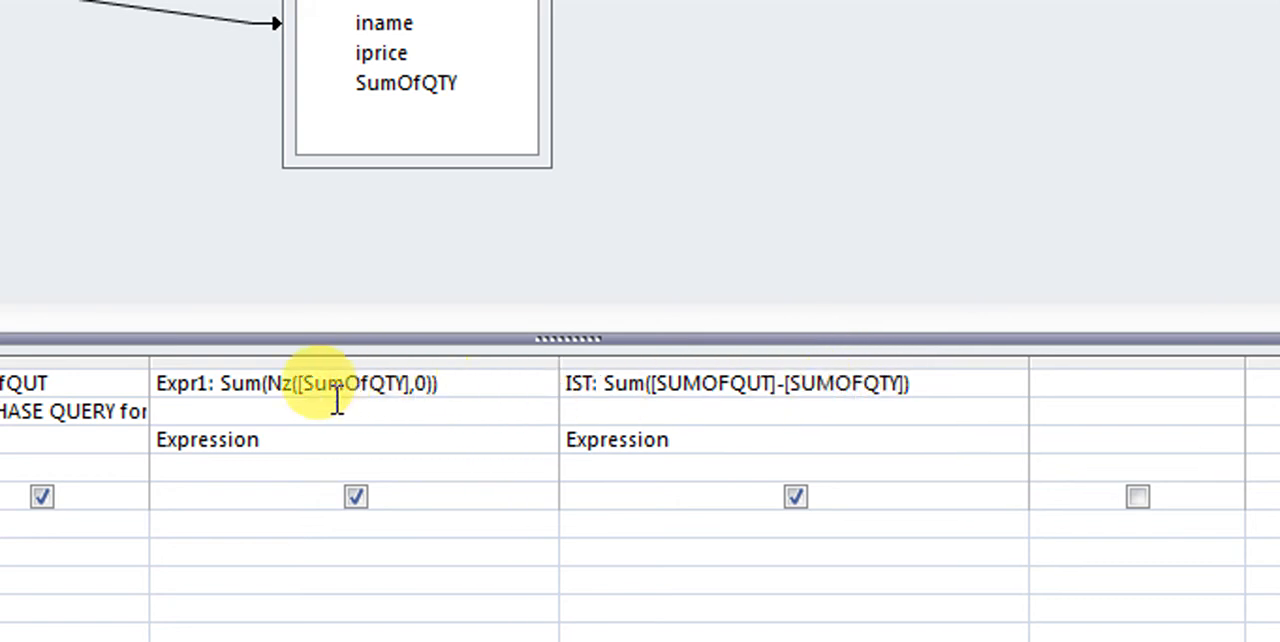
Try inserting NZ directly before [SUMOFQTY] in the IST expression and running the query
left_click(787, 383)
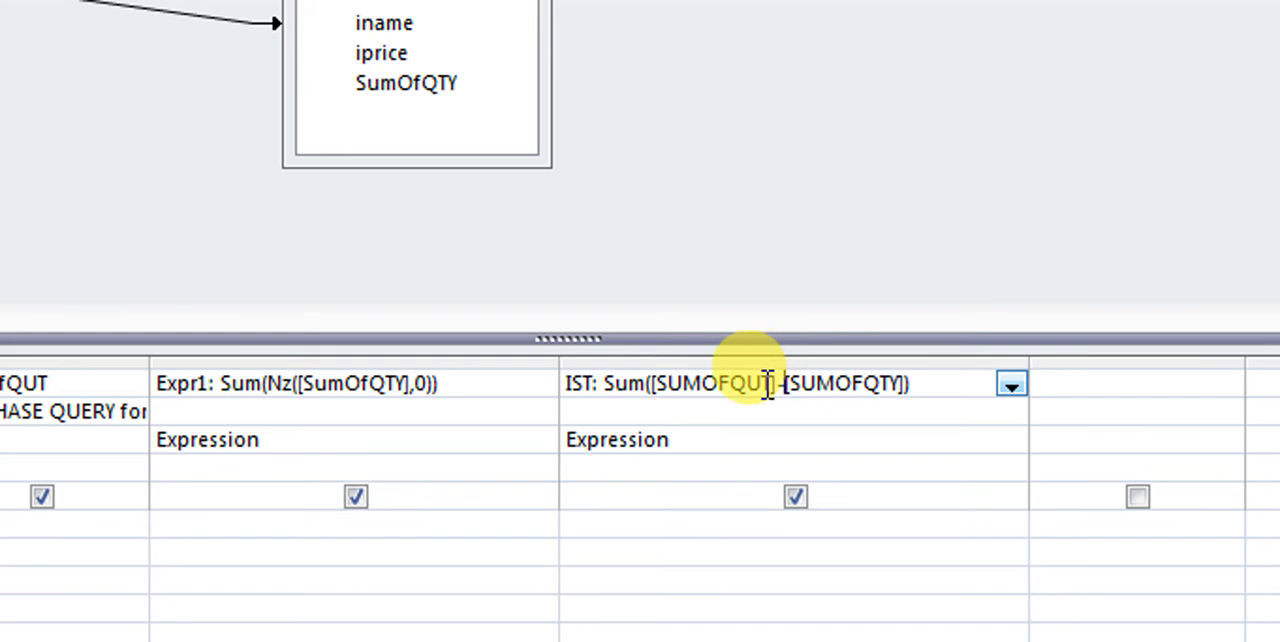
type("NZ")
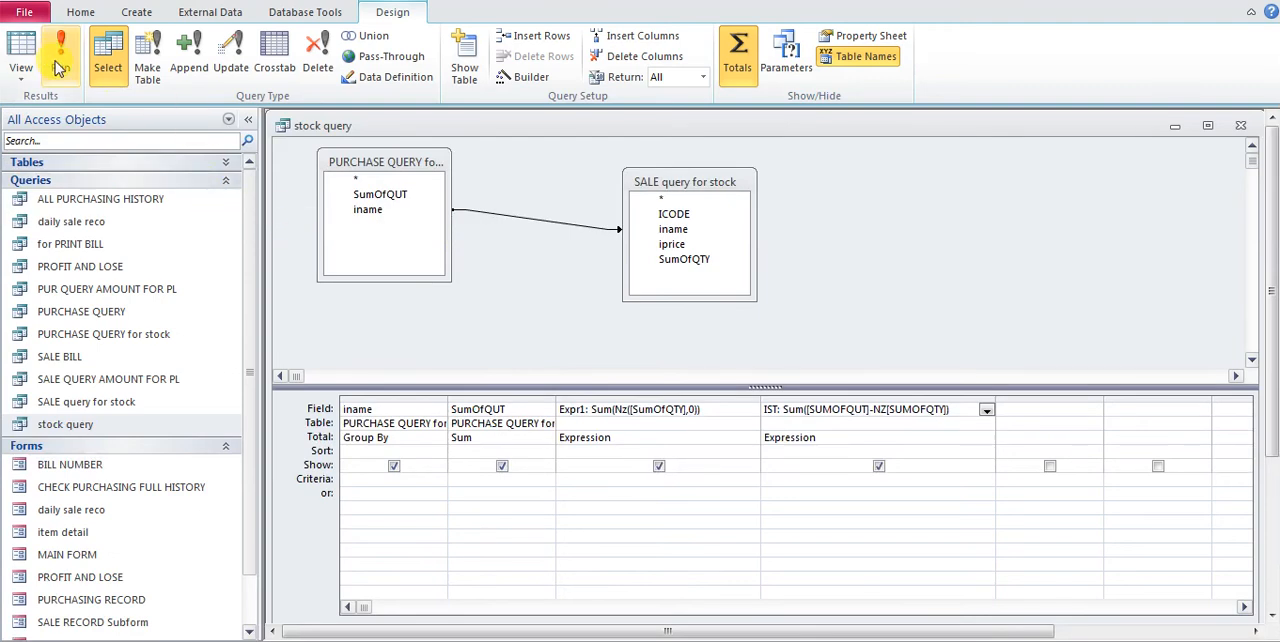
left_click(58, 66)
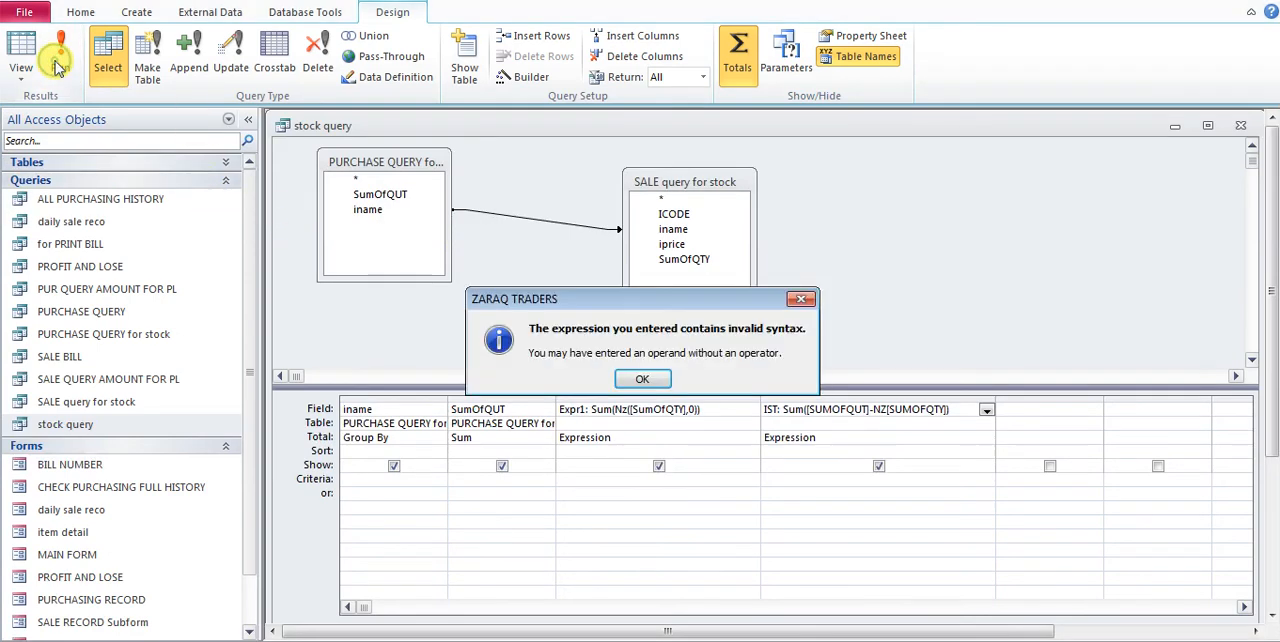
left_click(662, 388)
Try adding parentheses around [SUMOFQTY] after NZ in the IST expression and rerunning the query
left_click(956, 413)
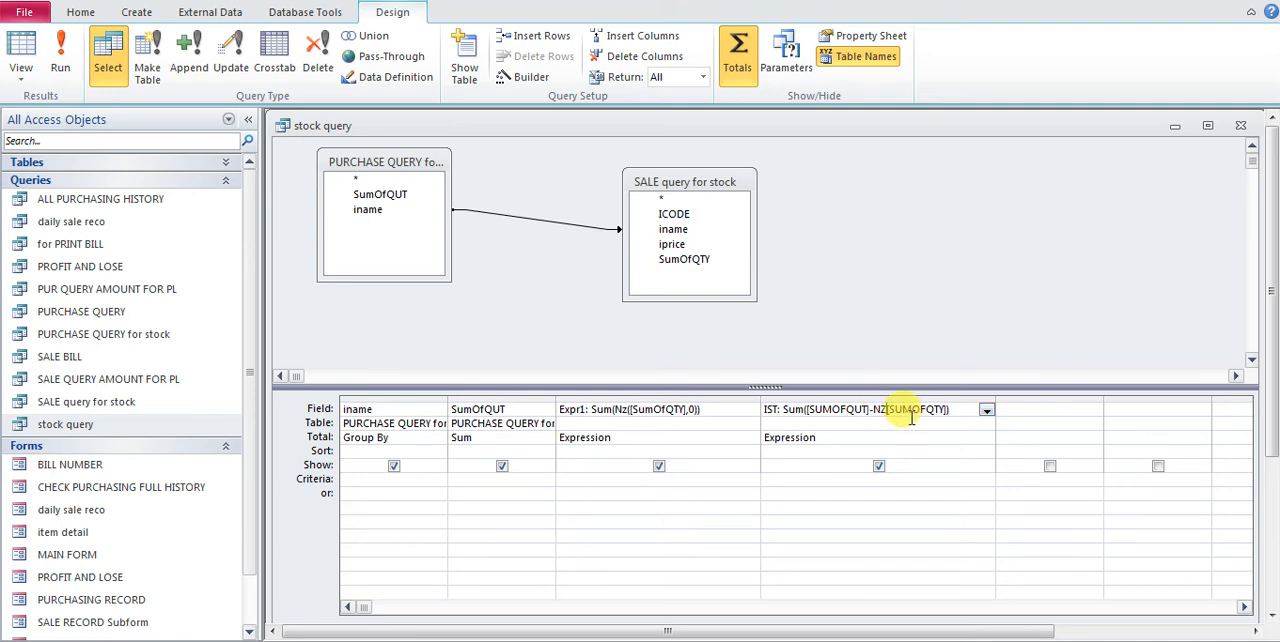
type("(")
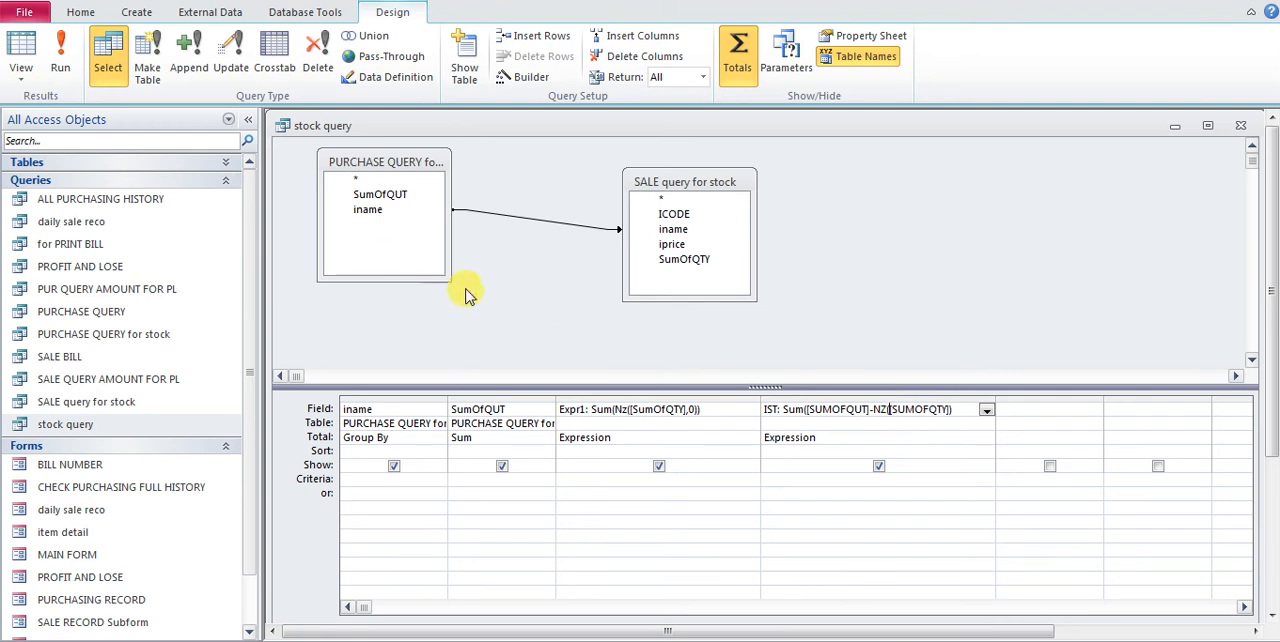
left_click(64, 62)
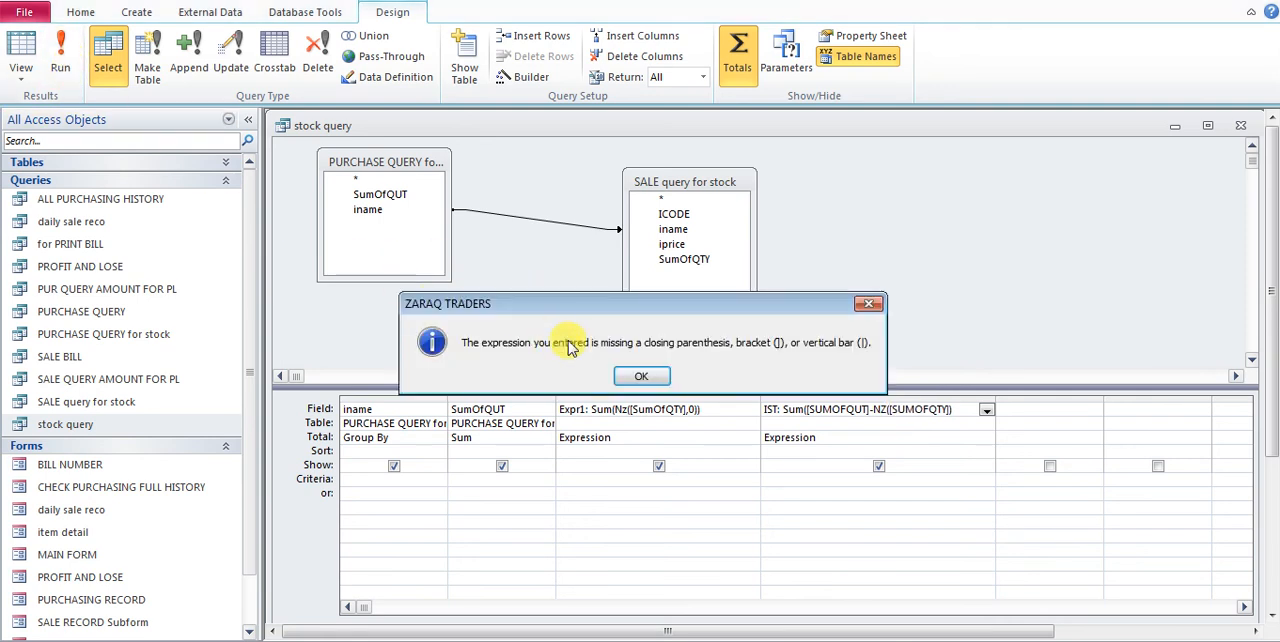
left_click(641, 376)
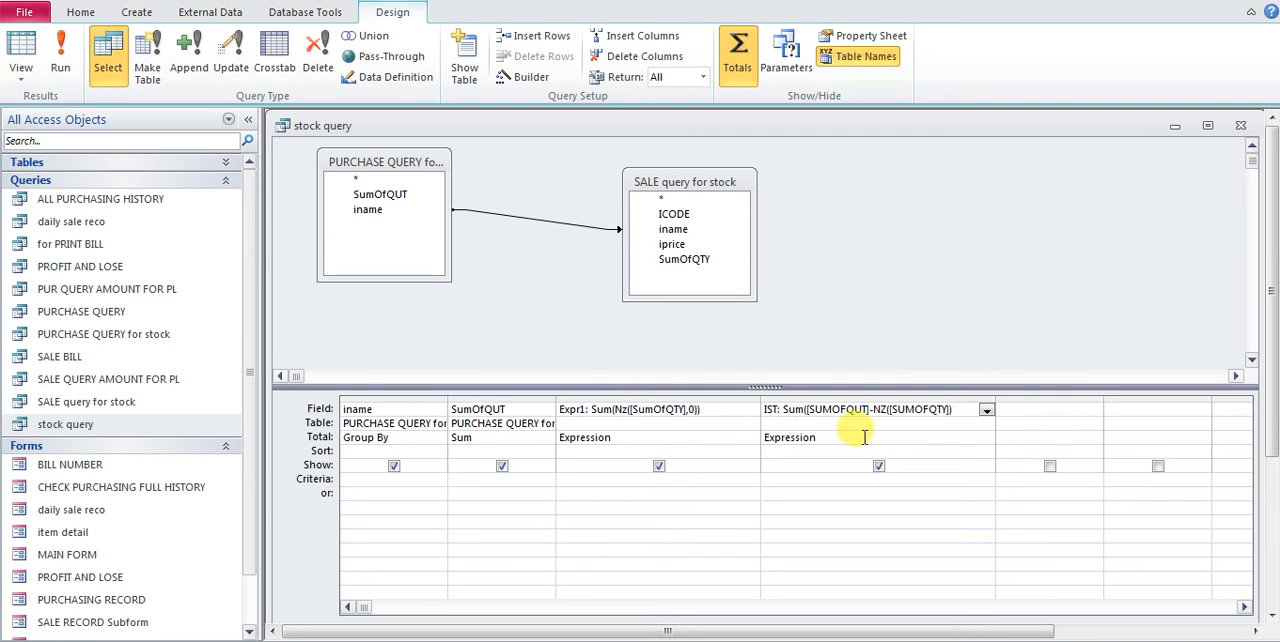
type(")")
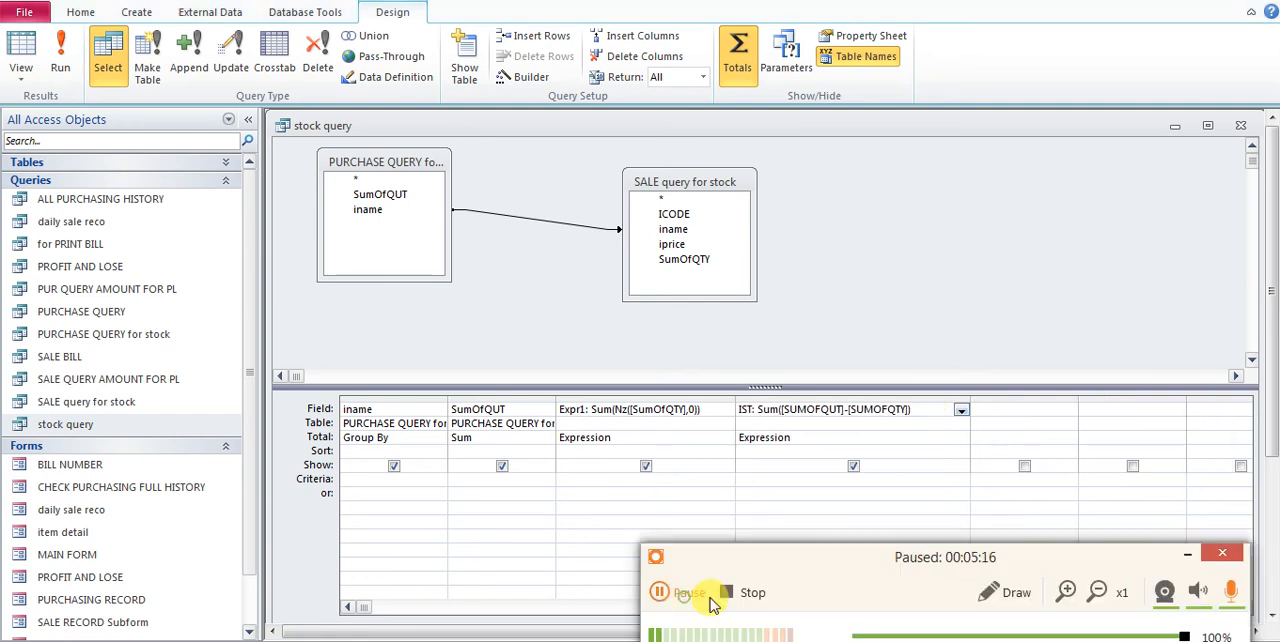
left_click(662, 592)
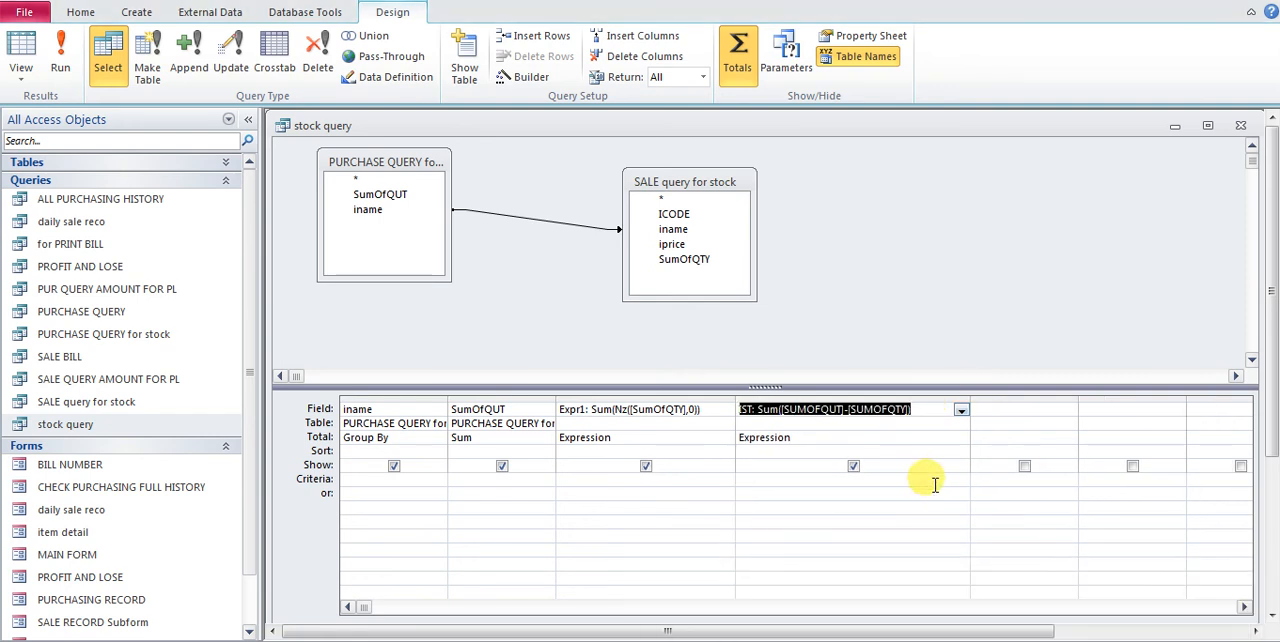
Replace [SUMOFQTY]) in the IST expression with Nz([SumOfQTY],0)) copied from Expr1, and run the query
left_click(910, 410)
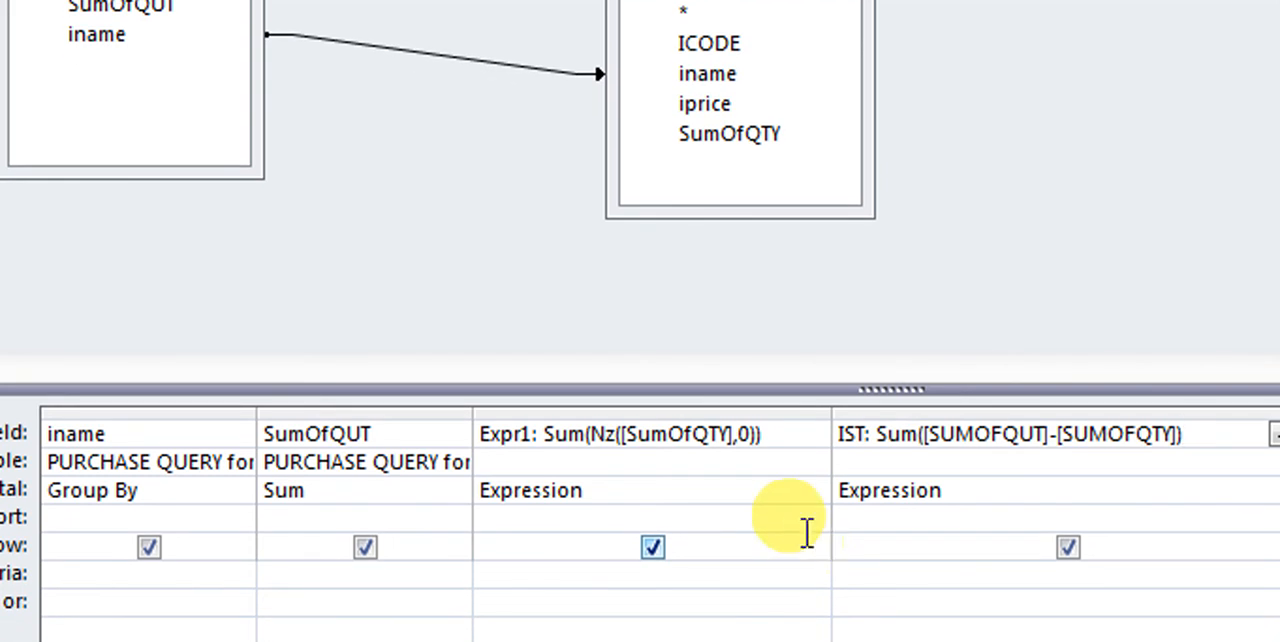
left_click_drag(767, 436, 600, 440)
key("ctrl+c")
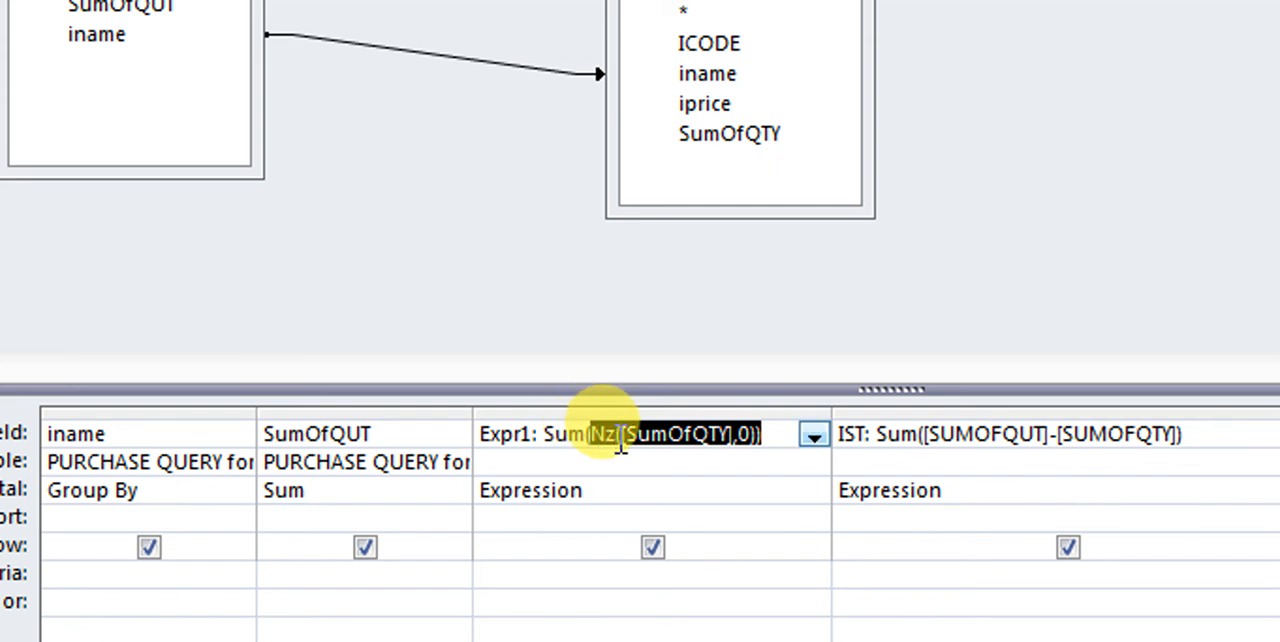
left_click_drag(1090, 440, 951, 443)
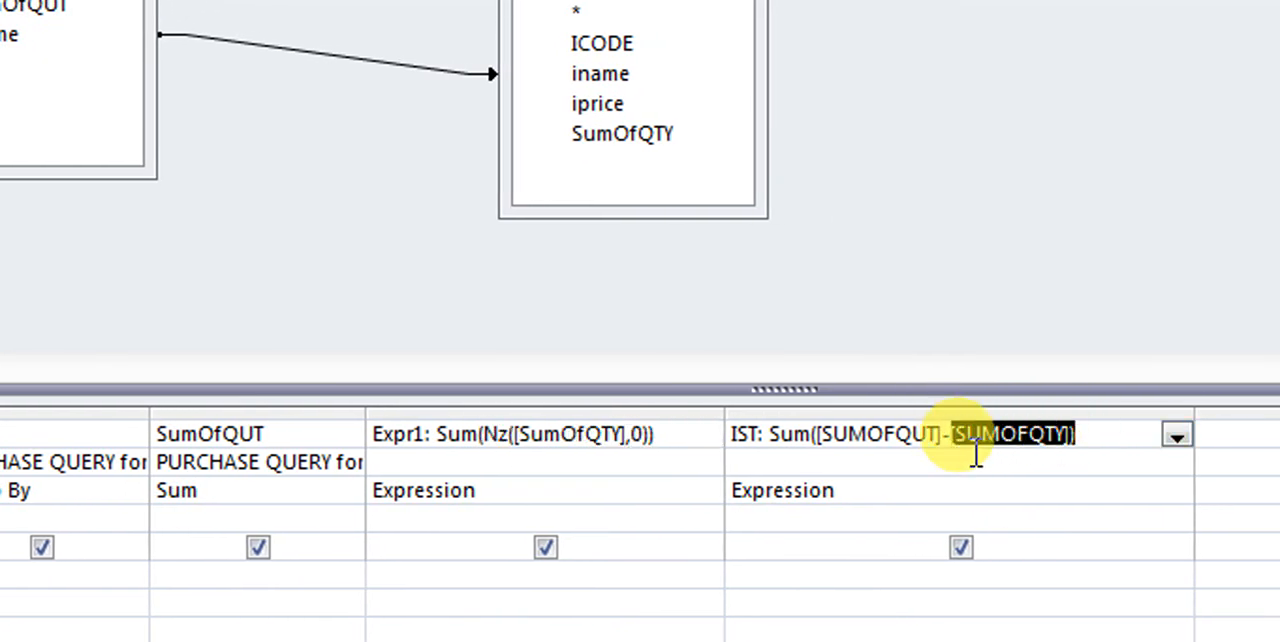
key("ctrl+v")
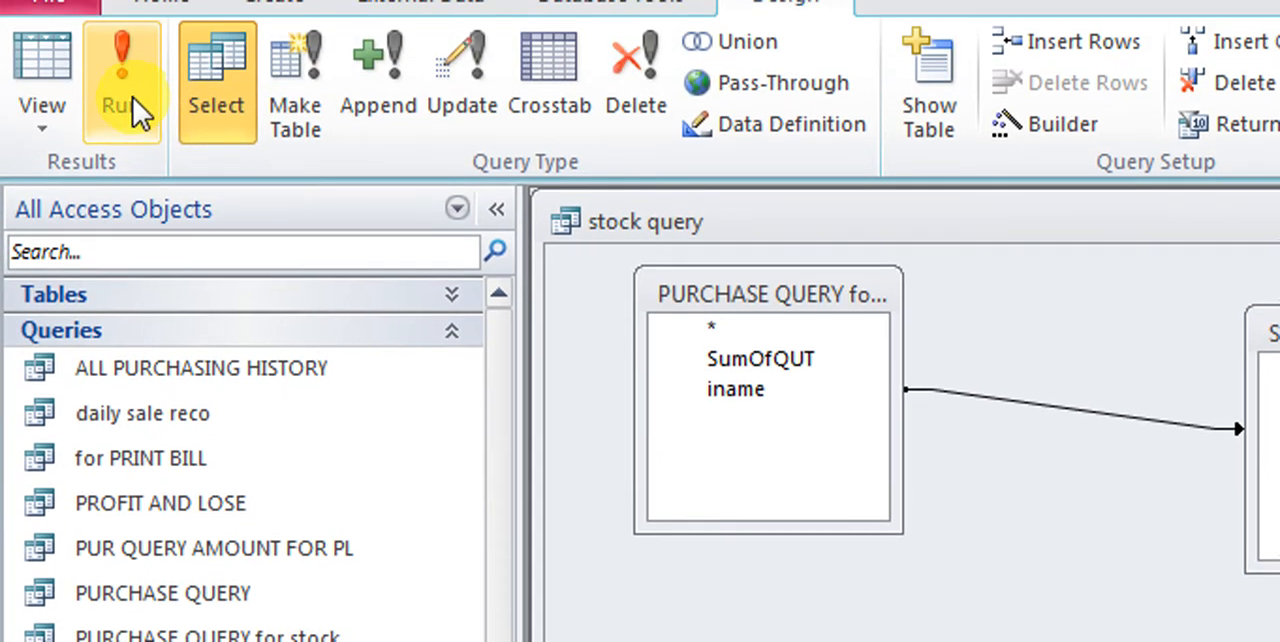
left_click(133, 98)
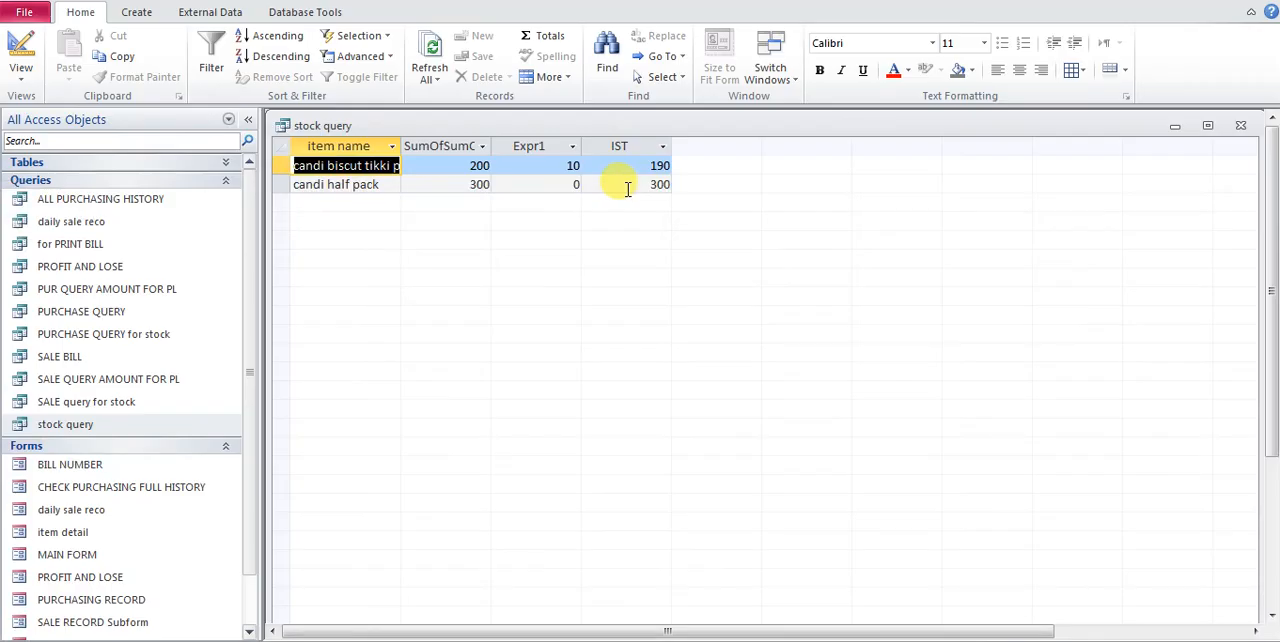
Close the stock query with its changes saved and check the stock details from the main form
left_click(1241, 131)
left_click(566, 377)
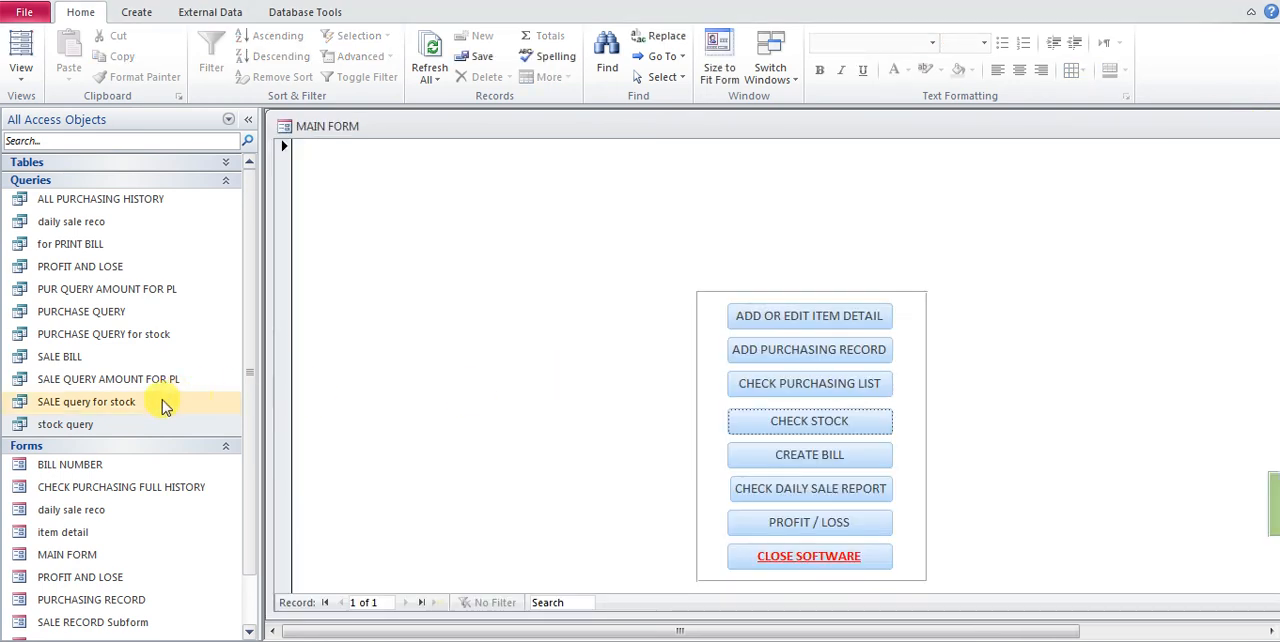
left_click(864, 427)
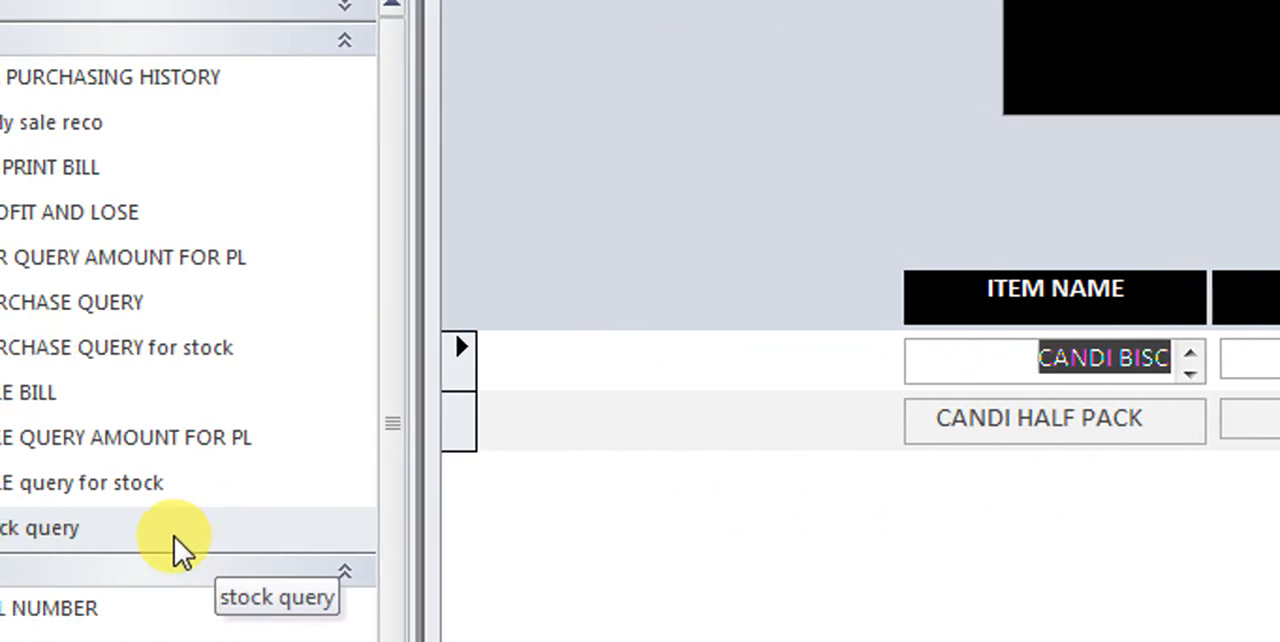
Reopen the stock query in Design view, fit the Expr1 column to review its Nz expression, and close the query
right_click(188, 540)
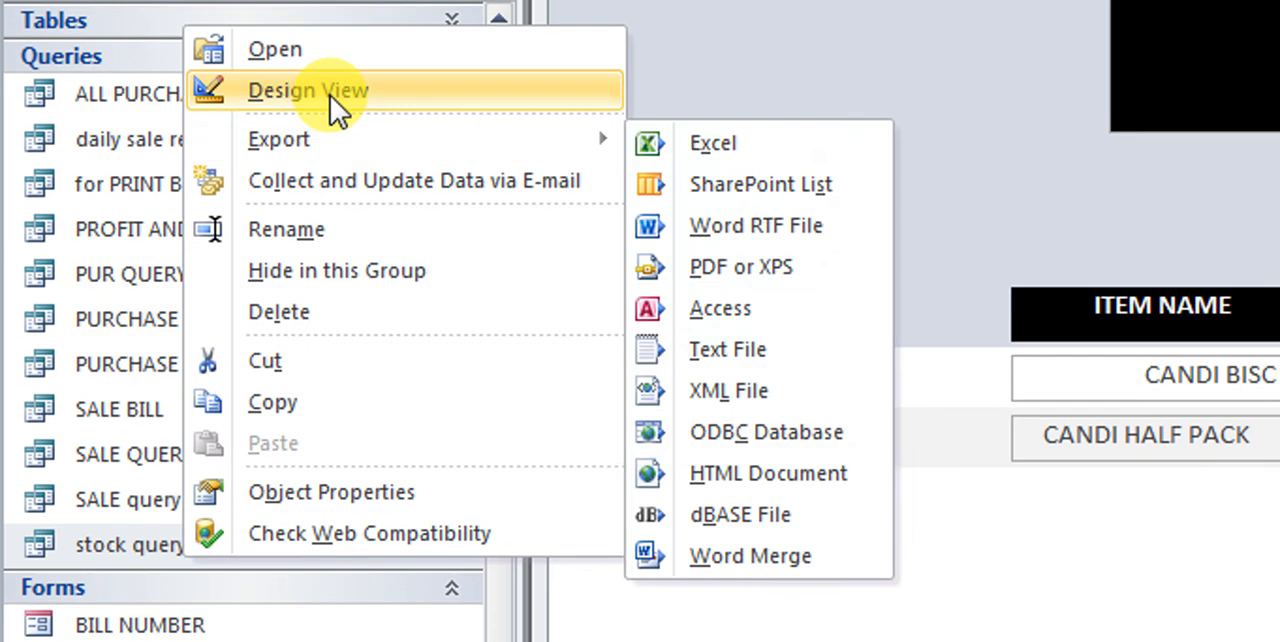
left_click(330, 78)
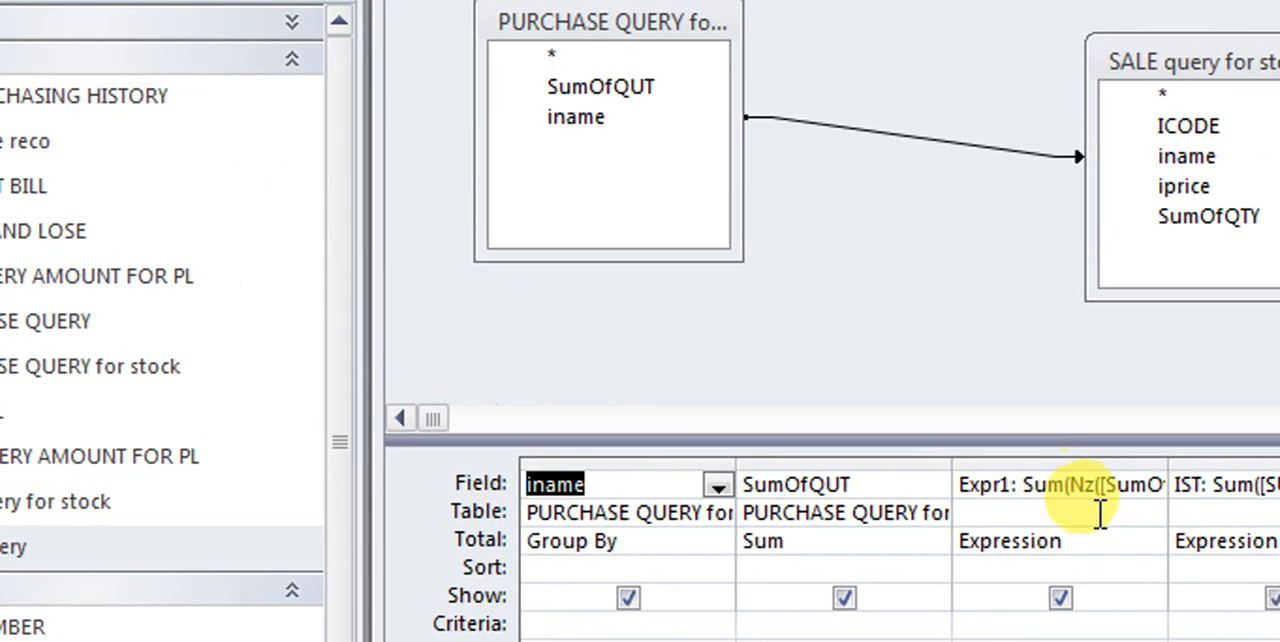
double_click(1085, 466)
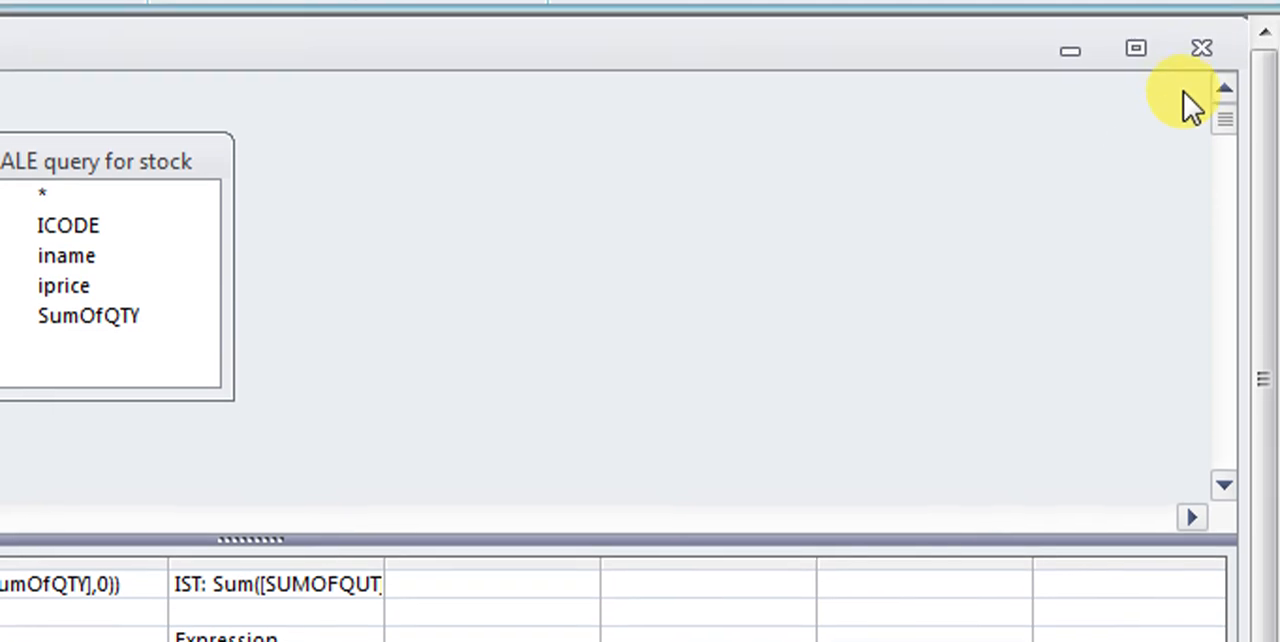
left_click(1200, 52)
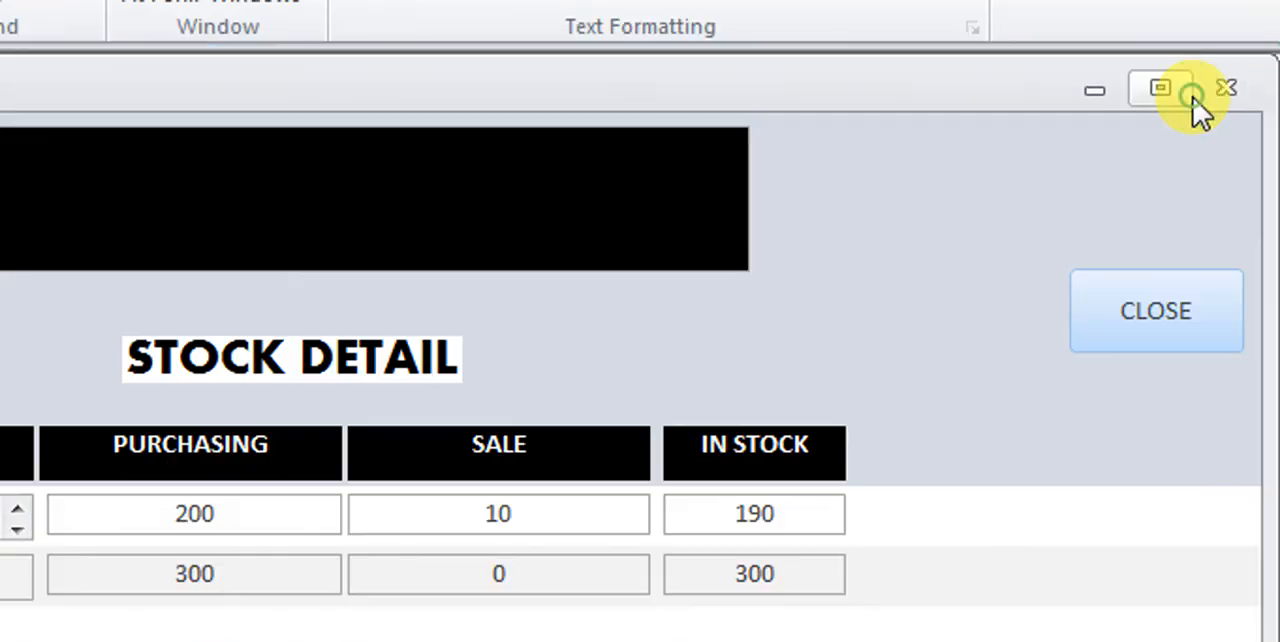